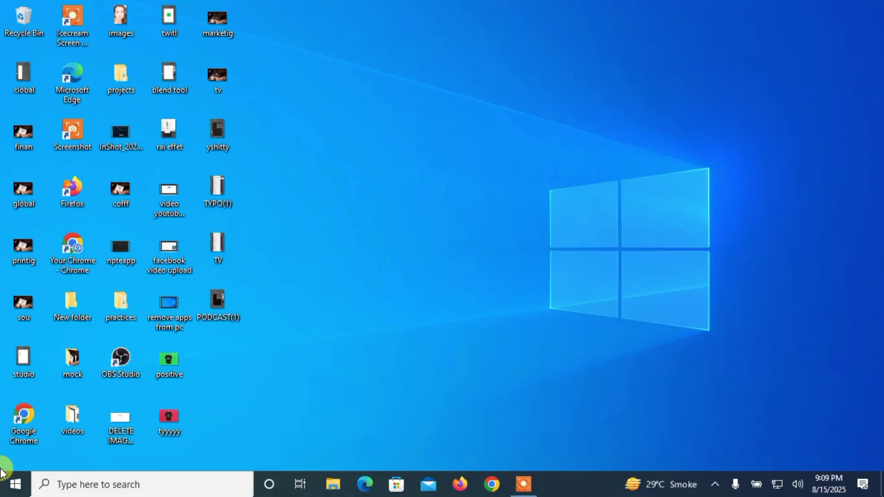
# - Search for "clea", launch Disk Cleanup and scan drive C: for removable files
pyautogui.click(96, 487)
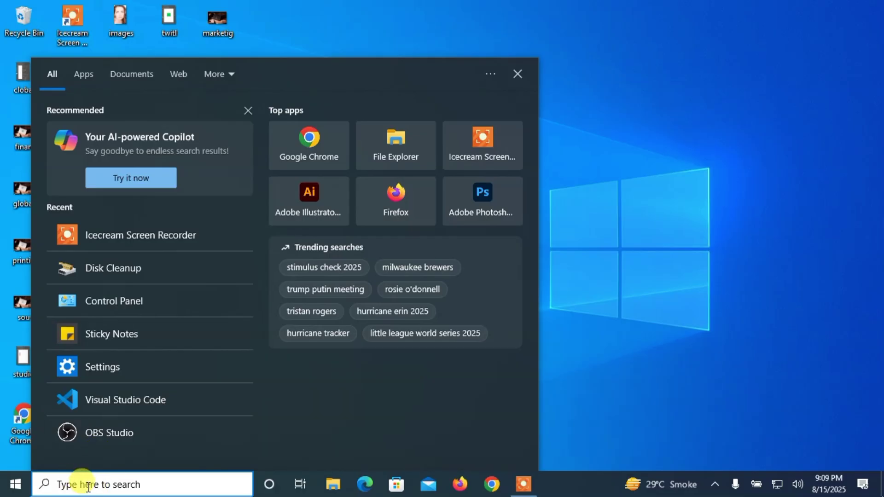
pyautogui.write('clea')
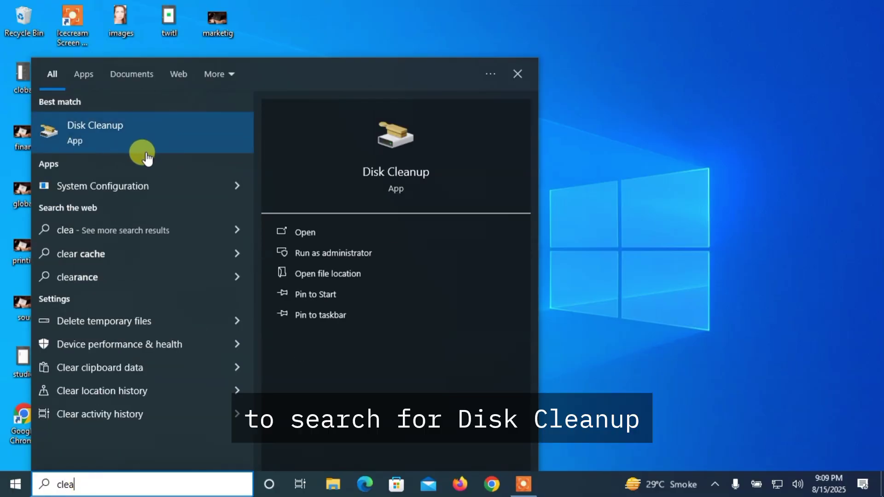
pyautogui.click(94, 151)
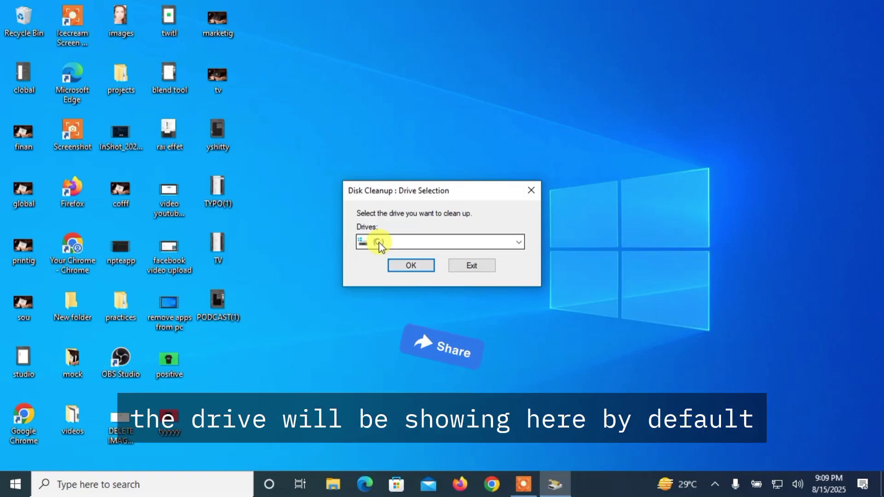
pyautogui.click(399, 270)
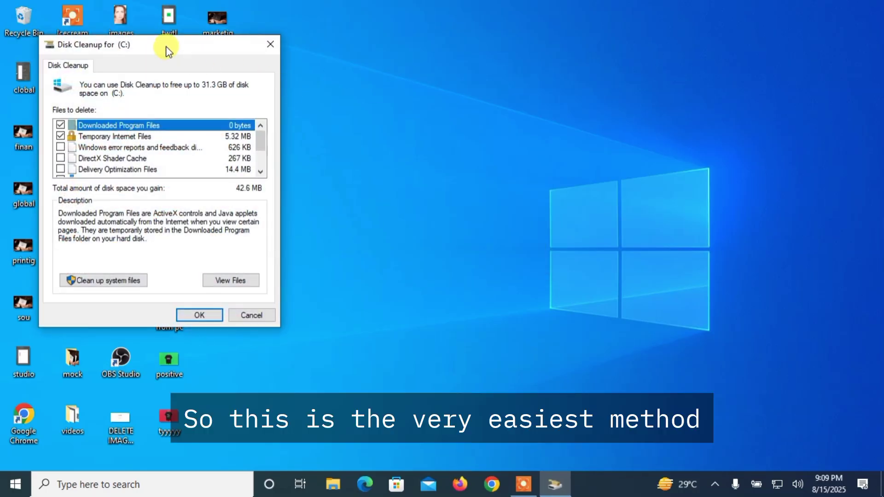
pyautogui.click(313, 28)
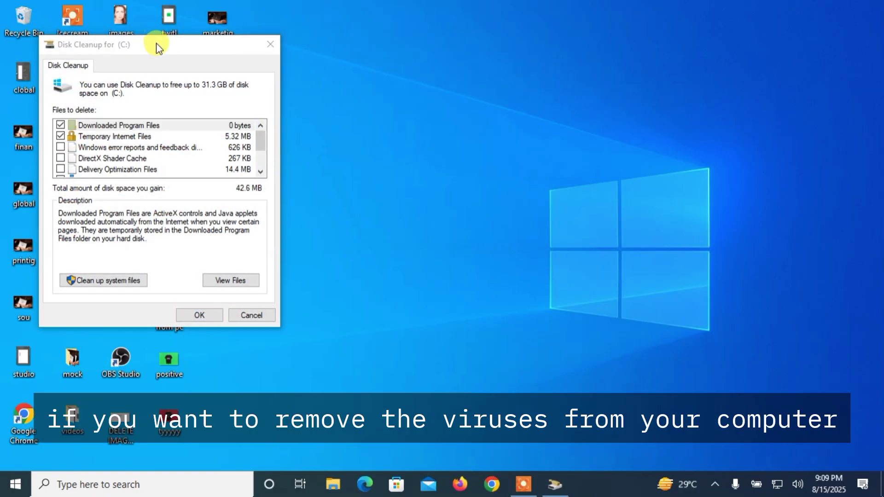
pyautogui.moveTo(156, 42); pyautogui.dragTo(430, 72)
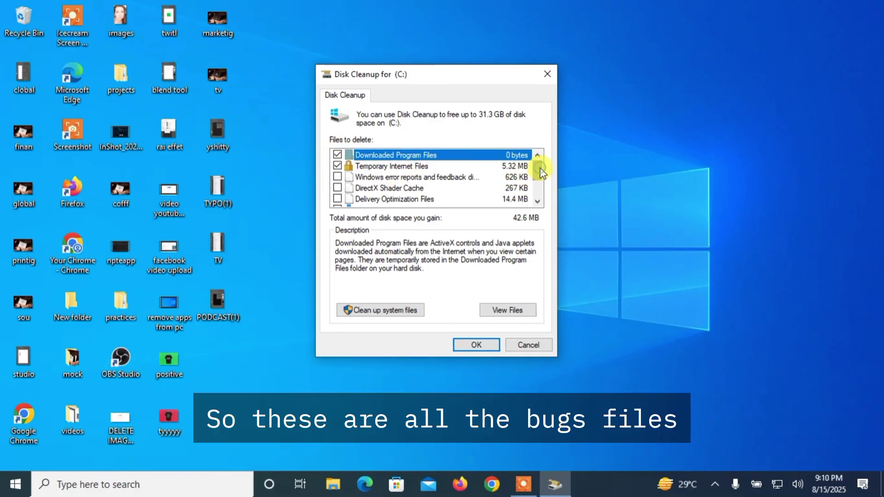
# - Mark Windows error reports and DirectX Shader Cache for deletion, and rescan drive C: with system files included
pyautogui.moveTo(540, 168)
pyautogui.mouseDown()
pyautogui.moveTo(538, 186)
pyautogui.moveTo(537, 167)
pyautogui.mouseUp()
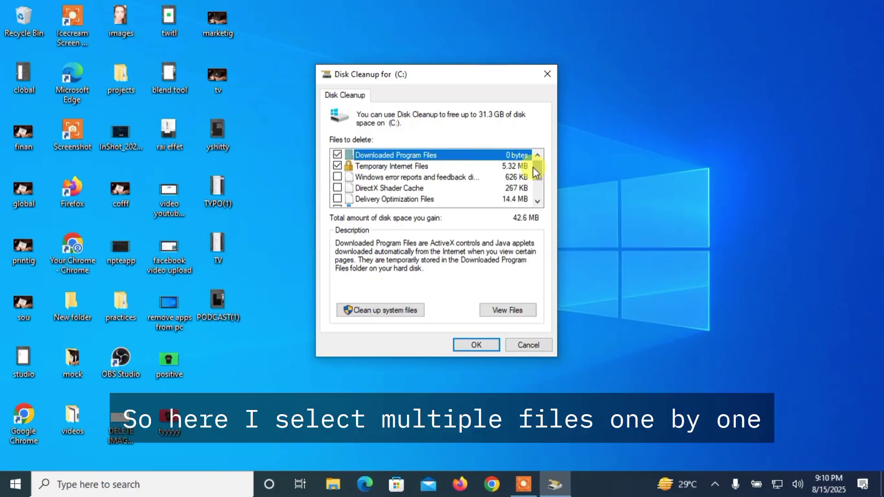
pyautogui.click(337, 188)
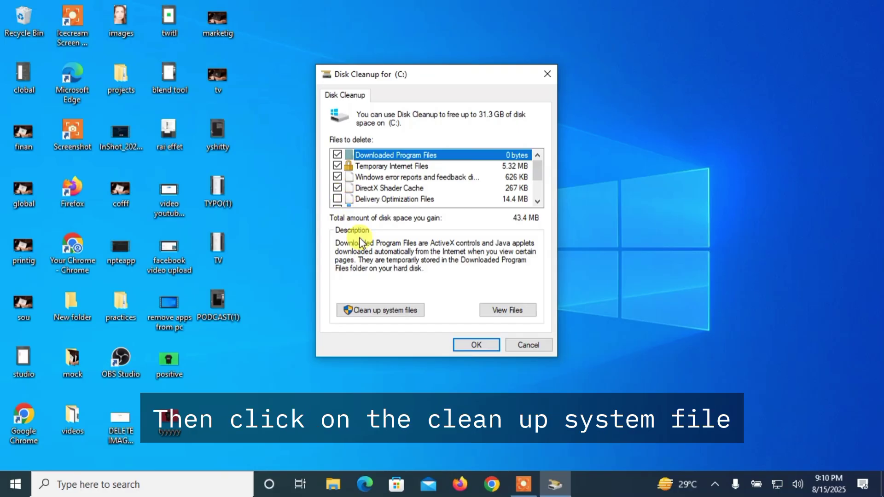
pyautogui.click(384, 308)
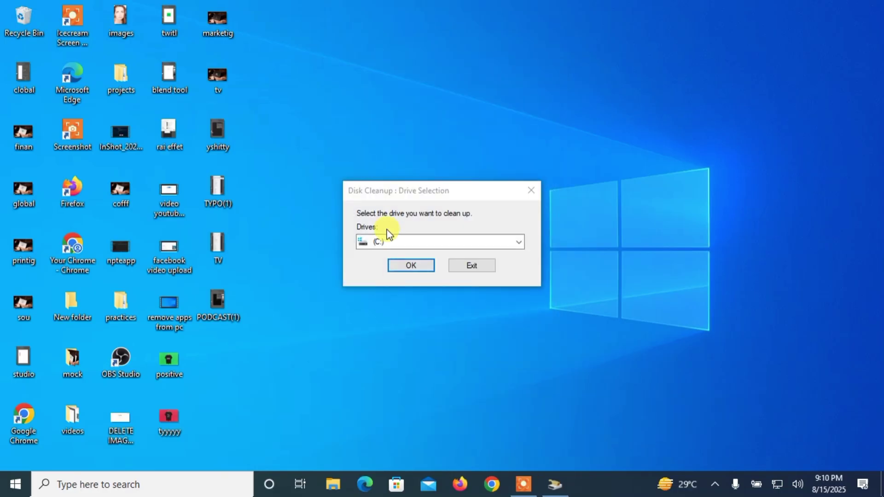
pyautogui.click(388, 242)
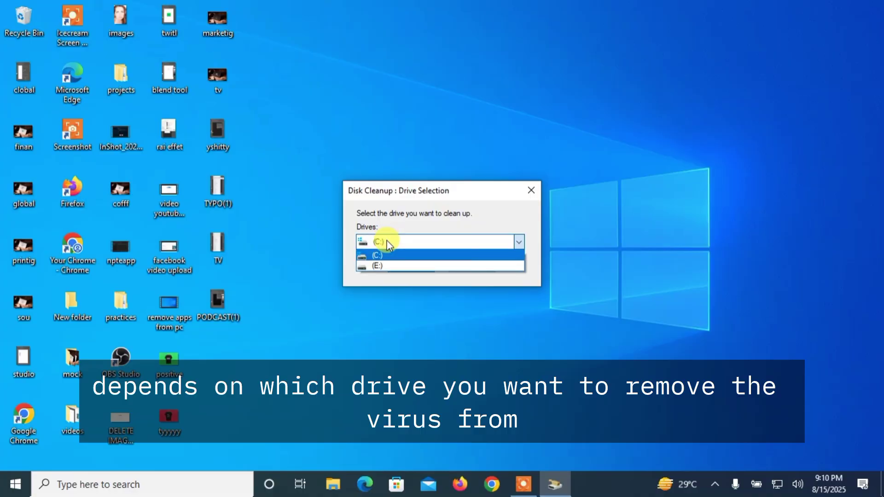
pyautogui.click(388, 242)
pyautogui.click(389, 241)
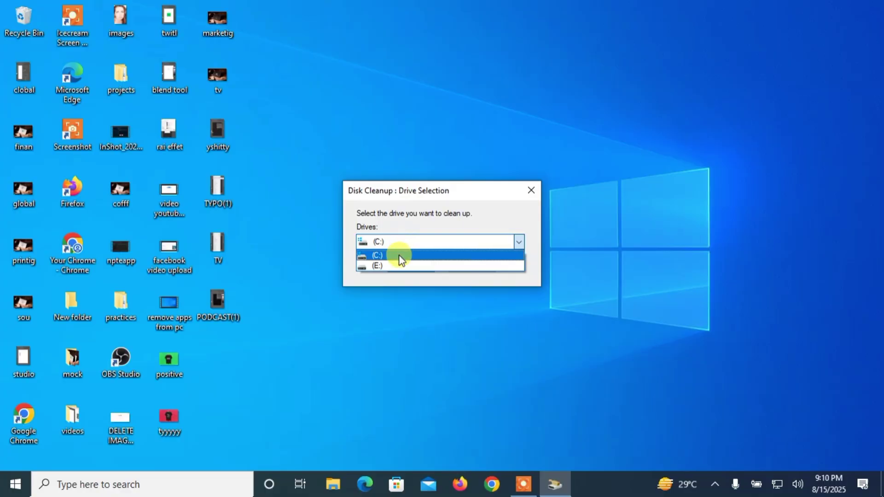
pyautogui.click(399, 255)
pyautogui.click(404, 261)
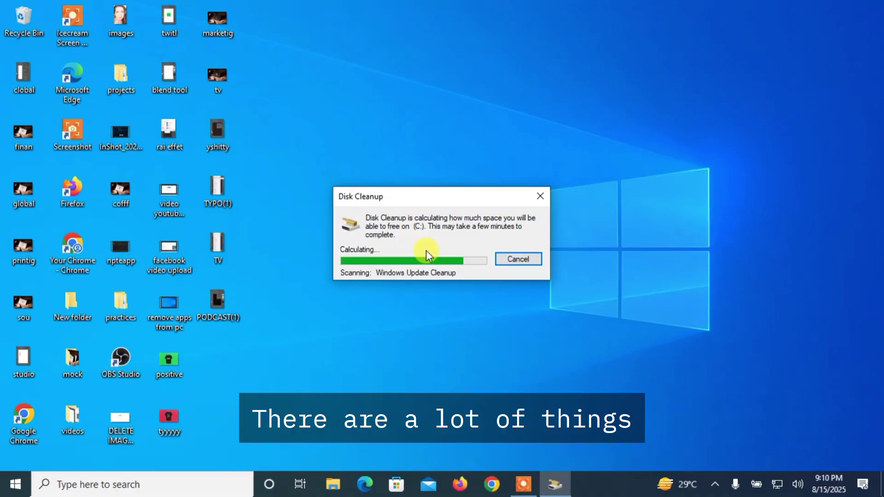
# - Permanently delete the preselected files plus Windows Update Cleanup, Windows Defender Antivirus and Windows error reports, and stop the running cleanup
pyautogui.click(384, 169)
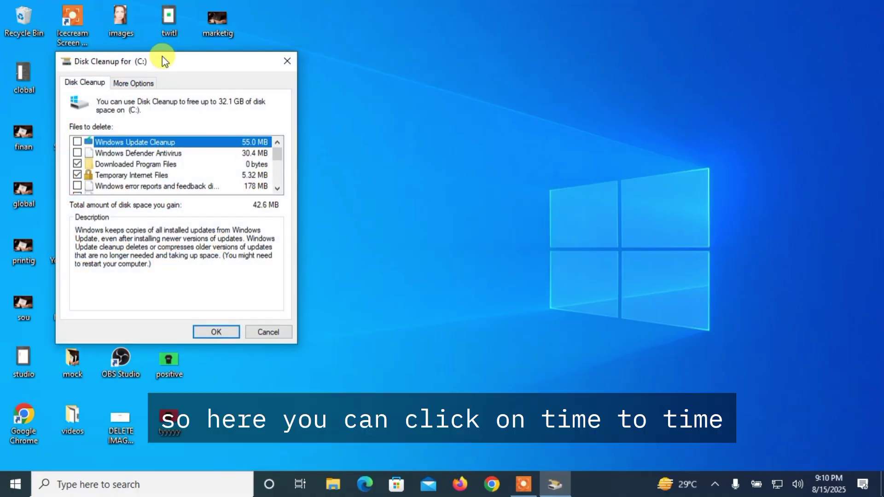
pyautogui.moveTo(162, 56); pyautogui.dragTo(352, 26)
pyautogui.click(268, 111)
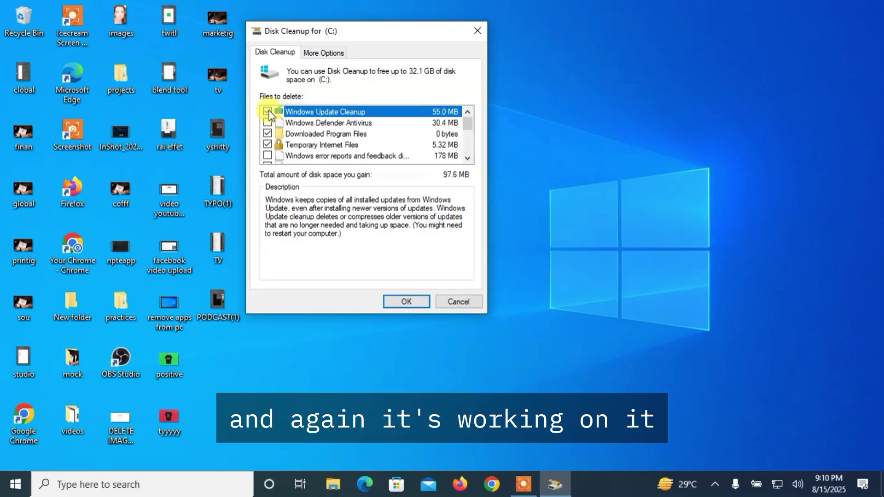
pyautogui.click(267, 122)
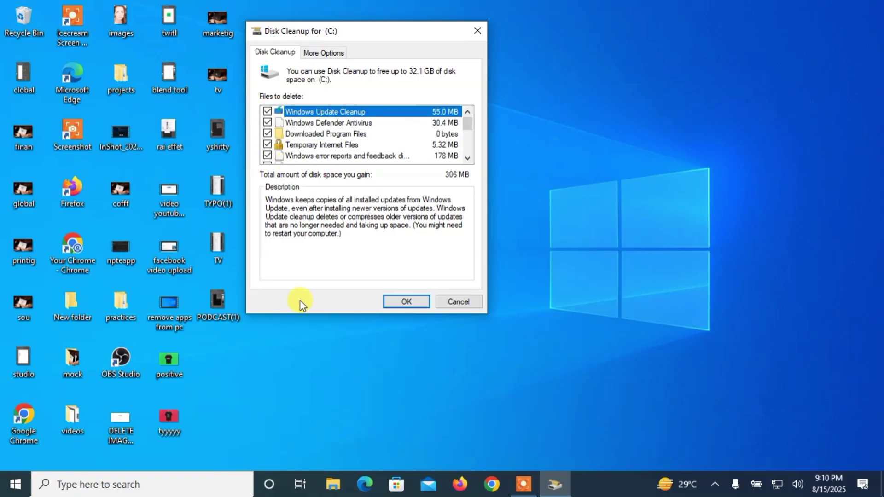
pyautogui.click(389, 302)
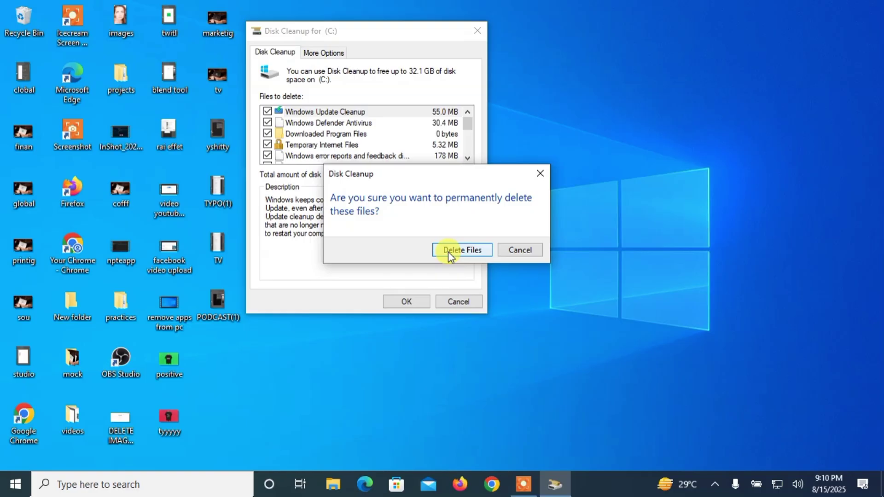
pyautogui.click(462, 249)
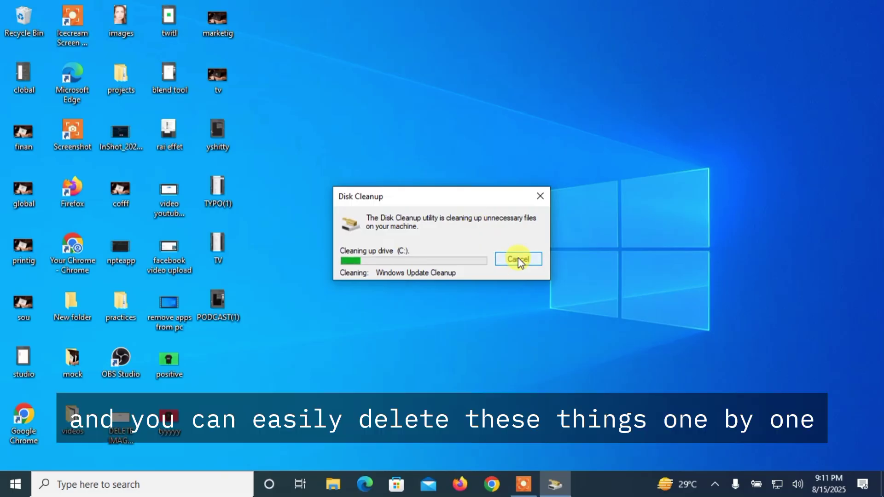
pyautogui.click(517, 258)
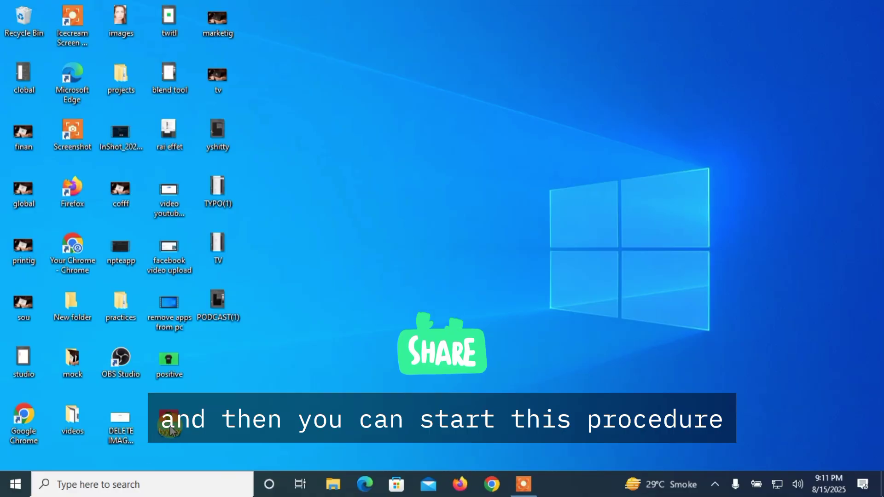
# - Open the Windows Temp folder with the Run command "temp"
pyautogui.click(172, 481)
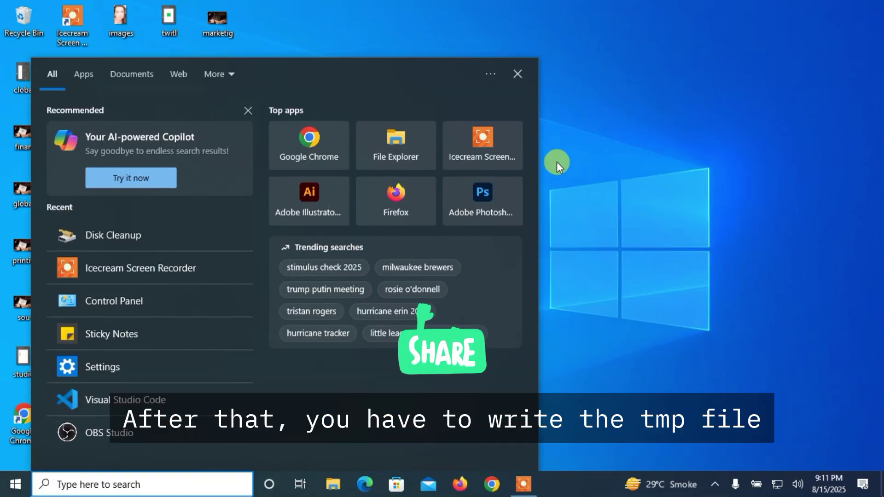
pyautogui.click(591, 181)
pyautogui.press('super+r')
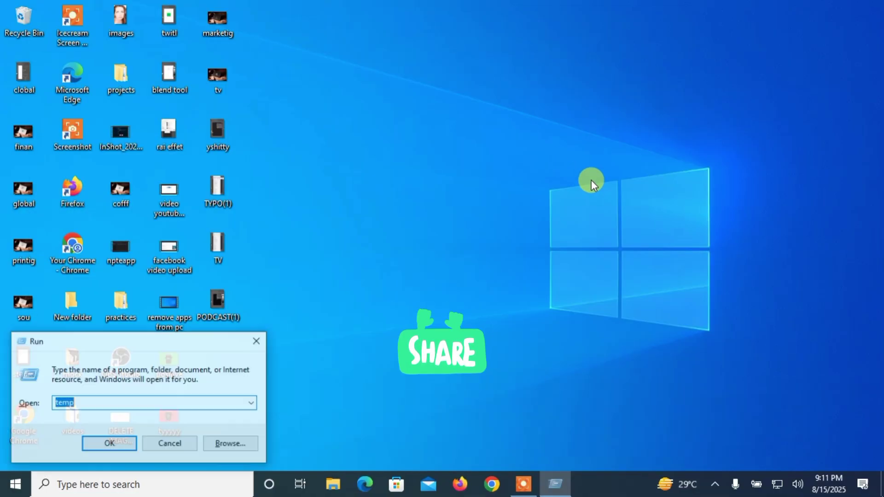
pyautogui.click(74, 404)
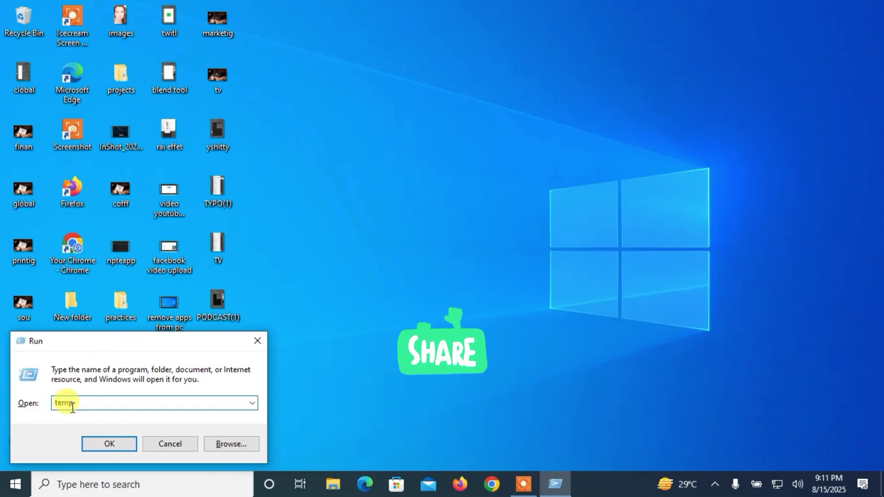
pyautogui.click(109, 443)
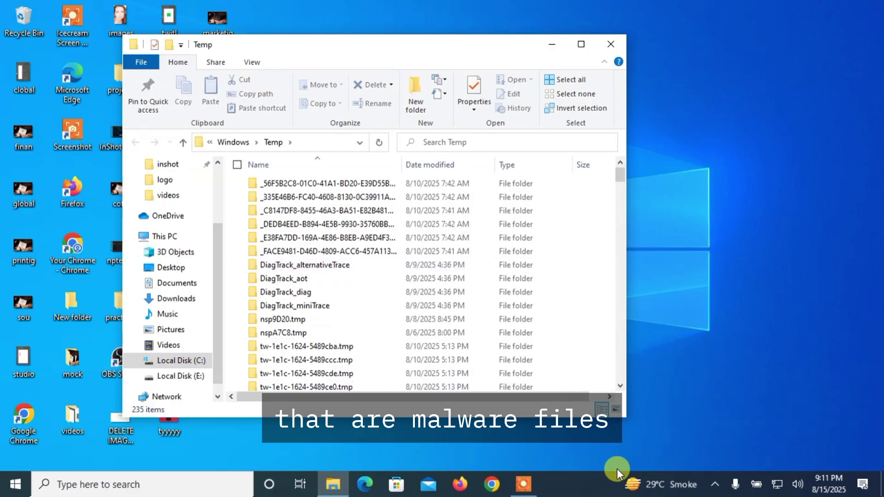
# - Delete all items in the Windows Temp folder, skipping those in use or needing administrator permission, and close the folder window
pyautogui.moveTo(622, 412); pyautogui.dragTo(720, 457)
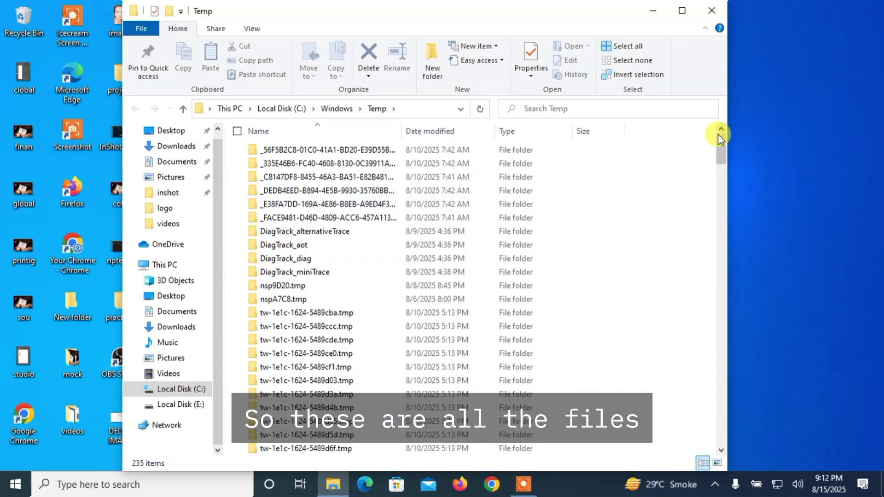
pyautogui.moveTo(719, 146); pyautogui.dragTo(707, 320)
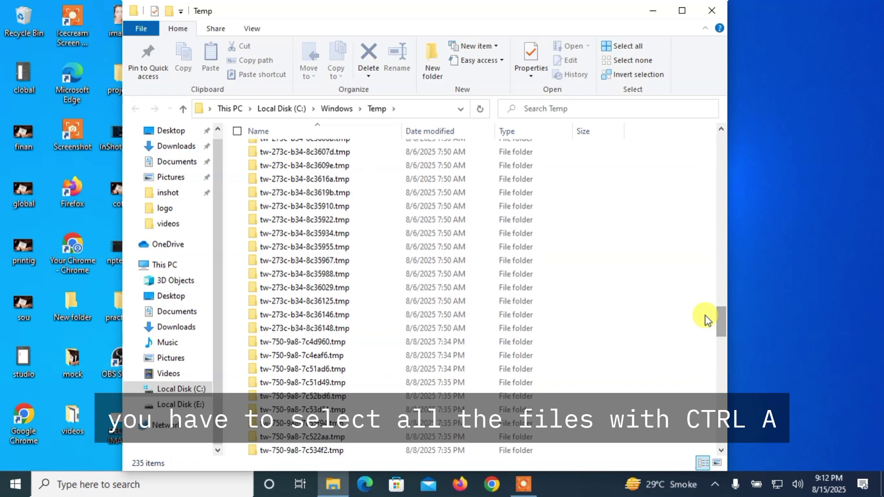
pyautogui.hotkey('ctrl', 'a')
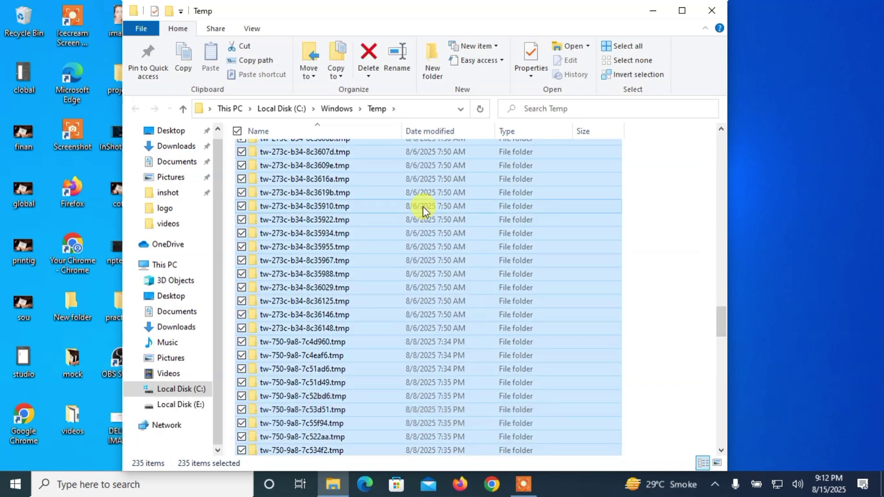
pyautogui.press('Delete')
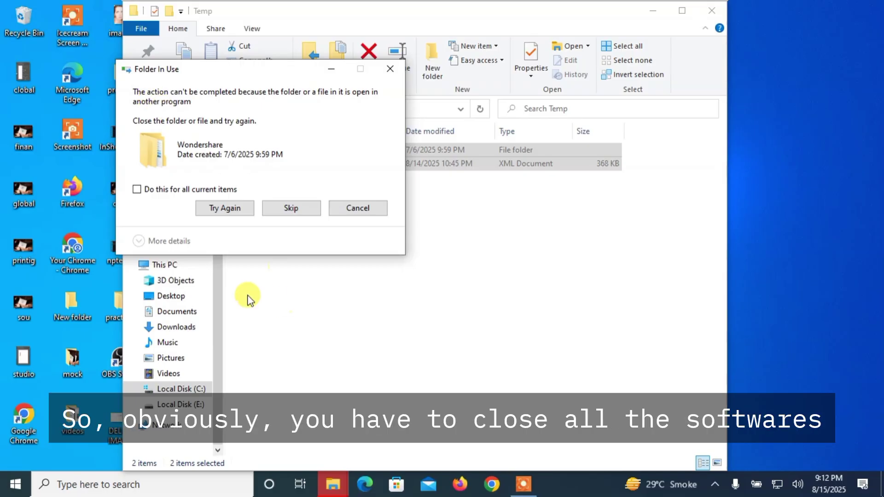
pyautogui.click(217, 189)
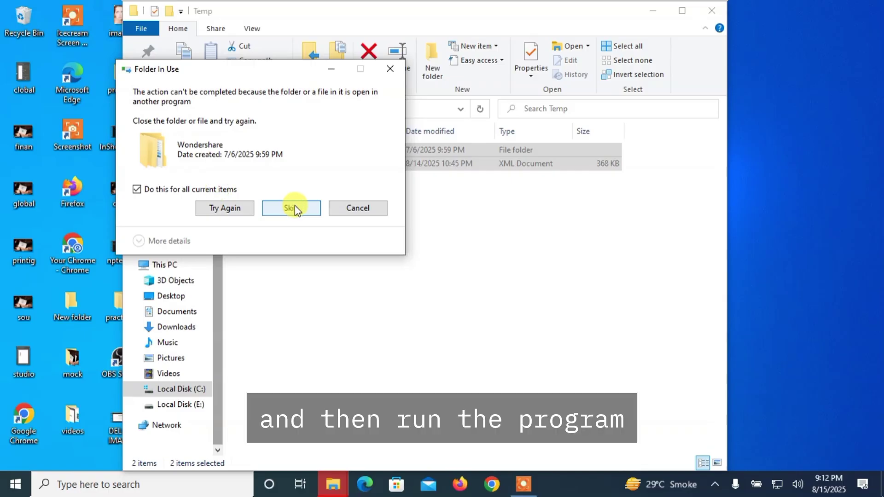
pyautogui.click(294, 207)
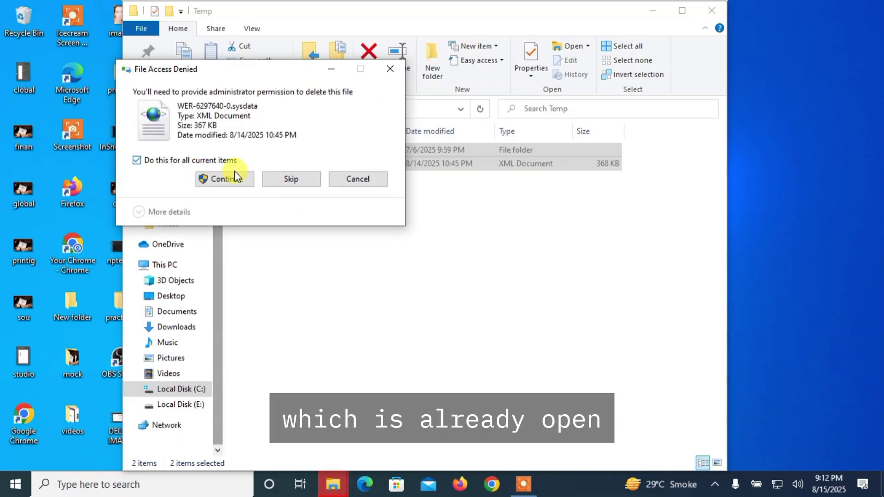
pyautogui.click(284, 184)
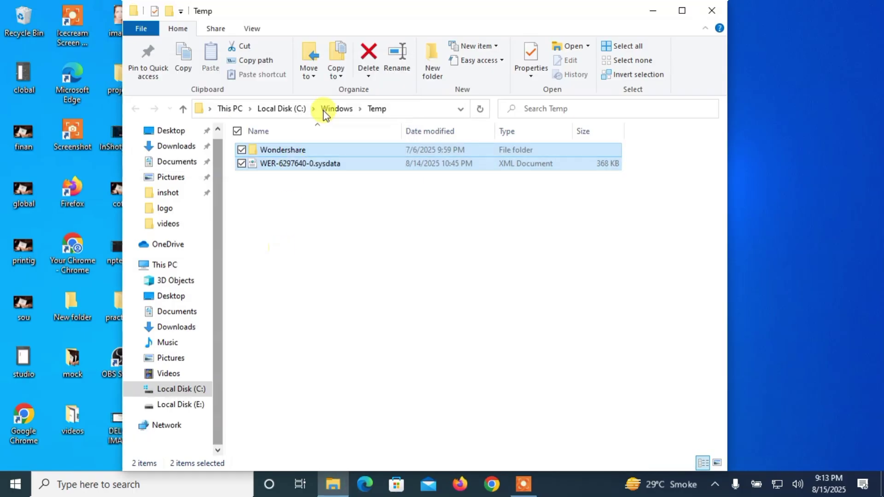
pyautogui.click(301, 219)
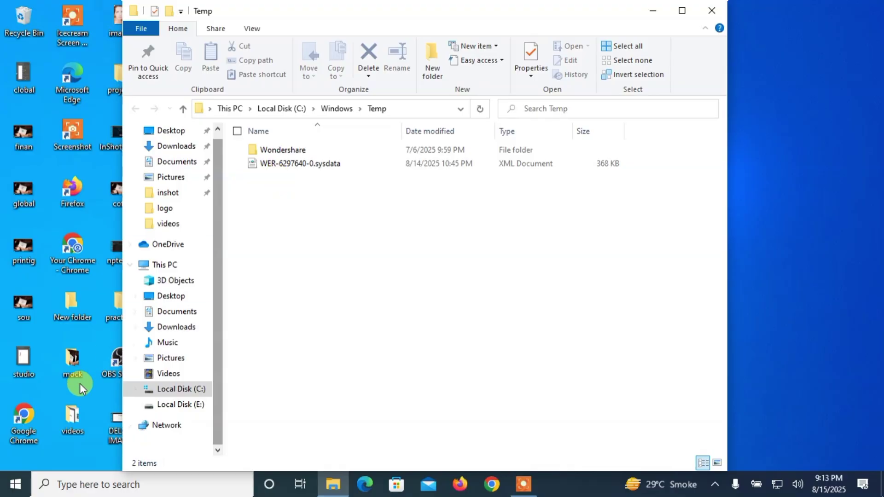
pyautogui.click(710, 13)
# - Open the user account's local Temp folder with the Run command "%temp%"
pyautogui.press('super+r')
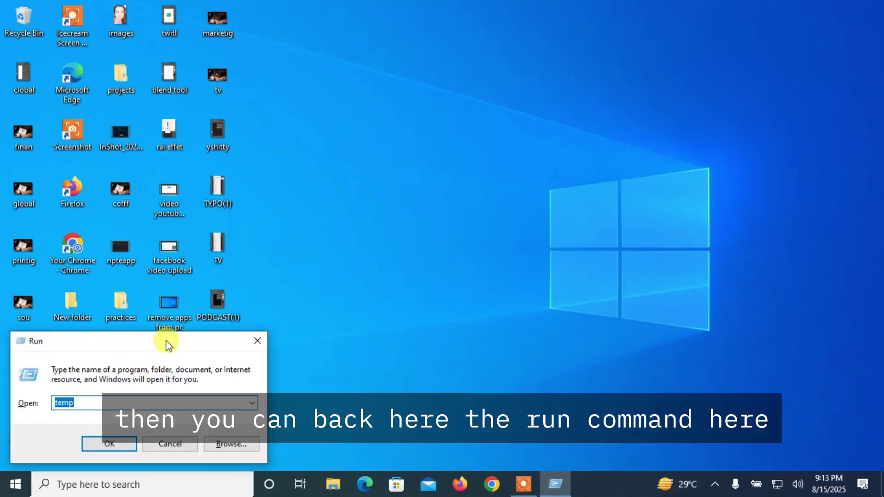
pyautogui.moveTo(168, 340); pyautogui.dragTo(495, 183)
pyautogui.click(431, 247)
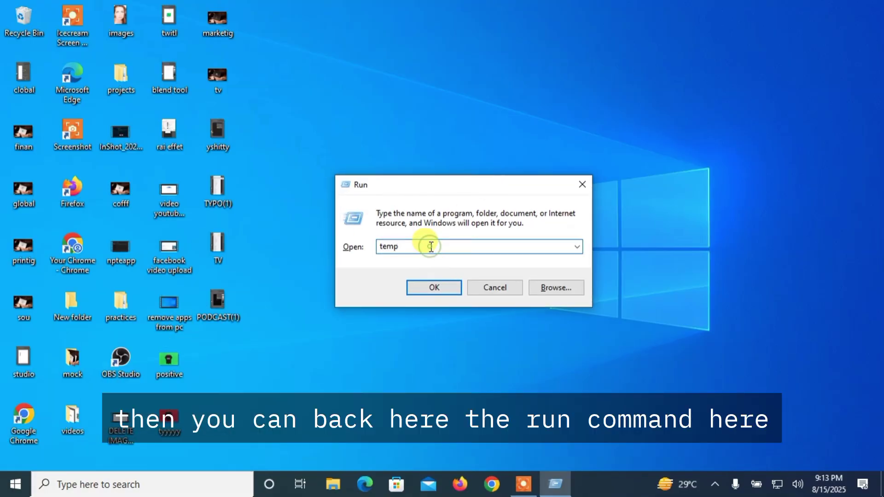
pyautogui.press('BackSpace')
pyautogui.press('BackSpace')
pyautogui.press('BackSpace')
pyautogui.press('BackSpace')
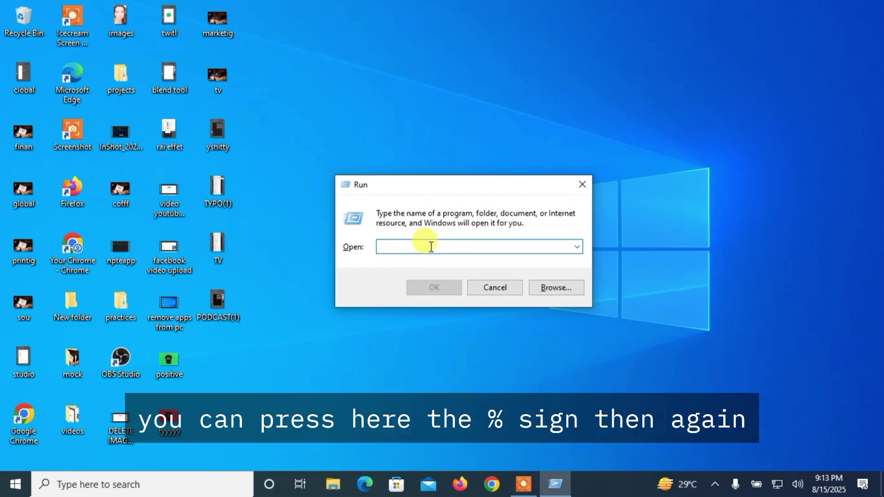
pyautogui.write('%')
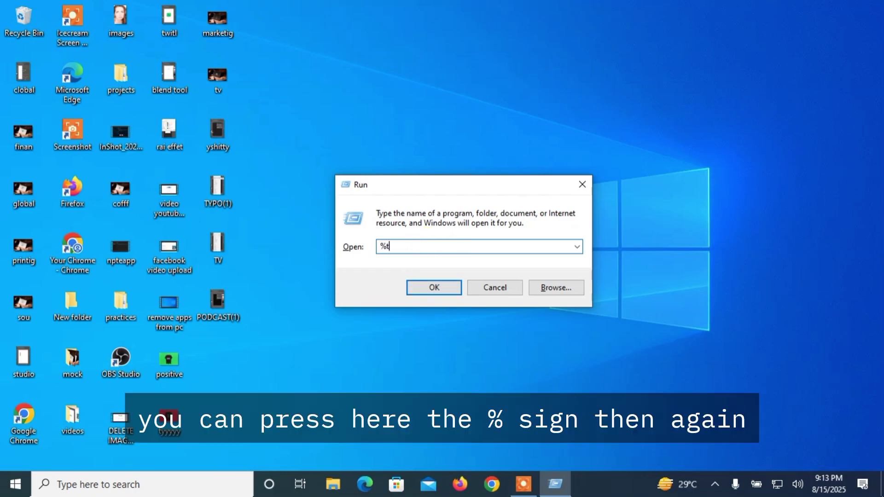
pyautogui.write('tem')
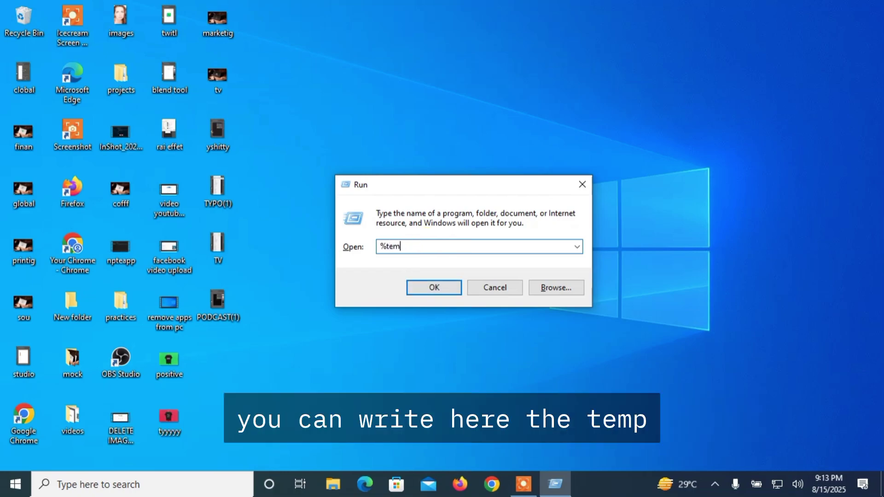
pyautogui.write('op%')
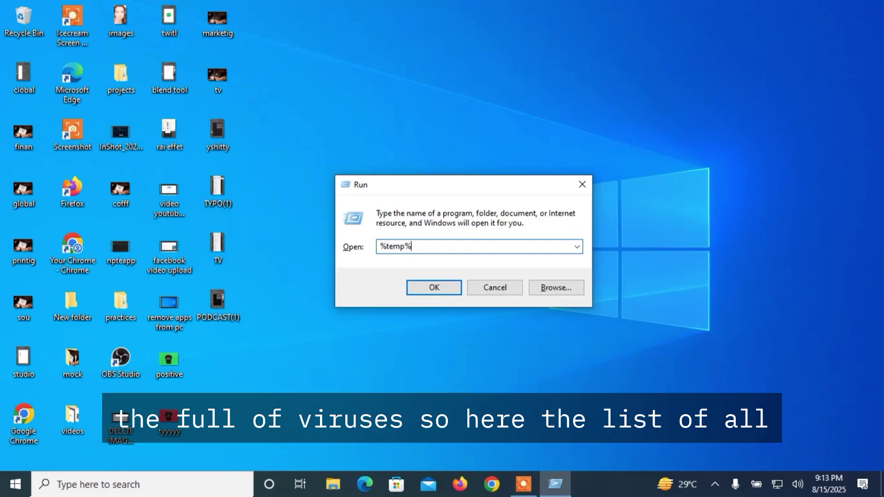
pyautogui.press('Return')
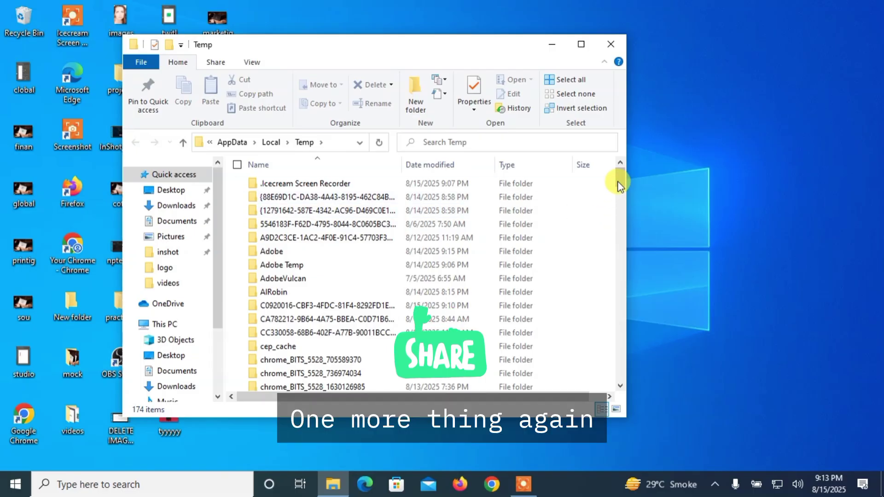
# - Delete all items in the local Temp folder, skipping those in use or needing administrator permission, and close the folder window
pyautogui.moveTo(619, 180); pyautogui.dragTo(603, 298)
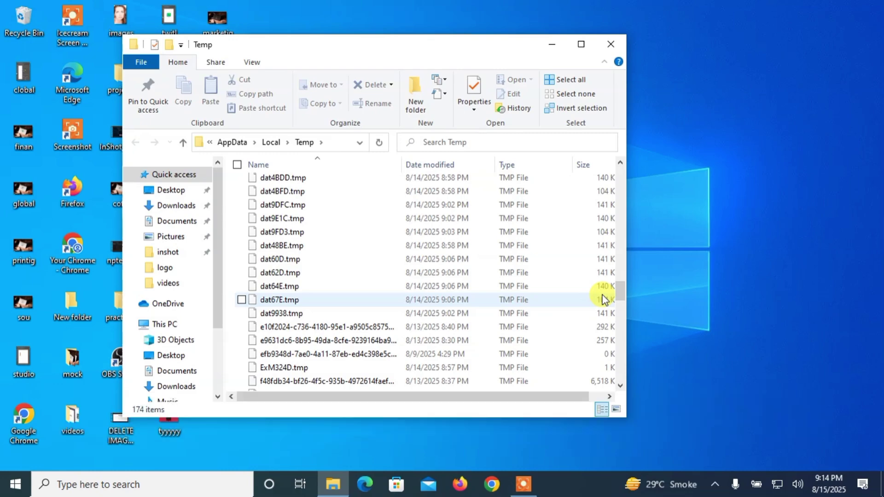
pyautogui.hotkey('ctrl', 'a')
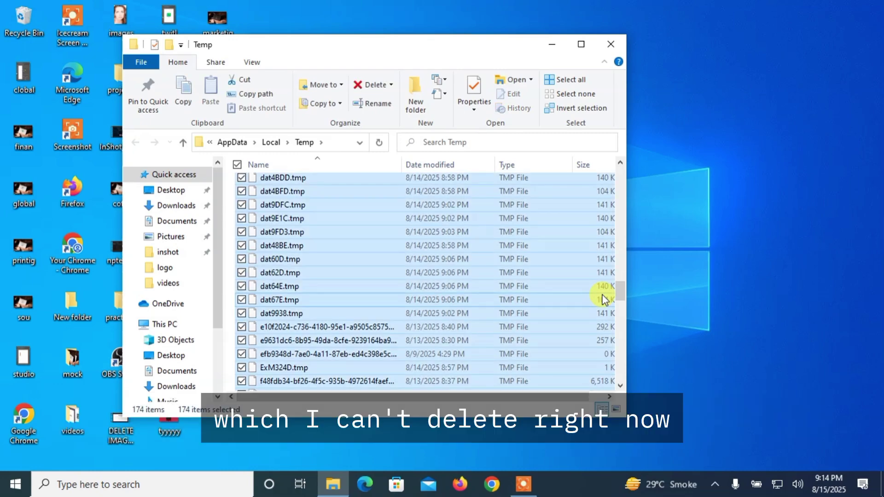
pyautogui.press('Delete')
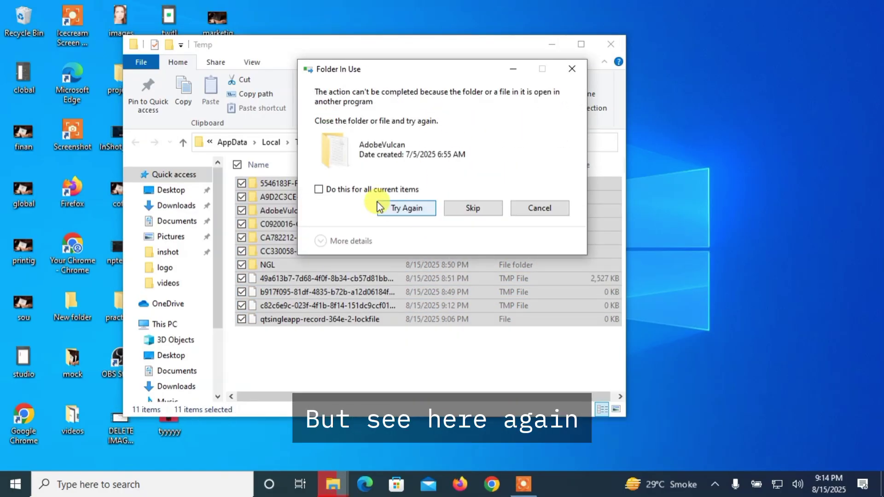
pyautogui.click(344, 191)
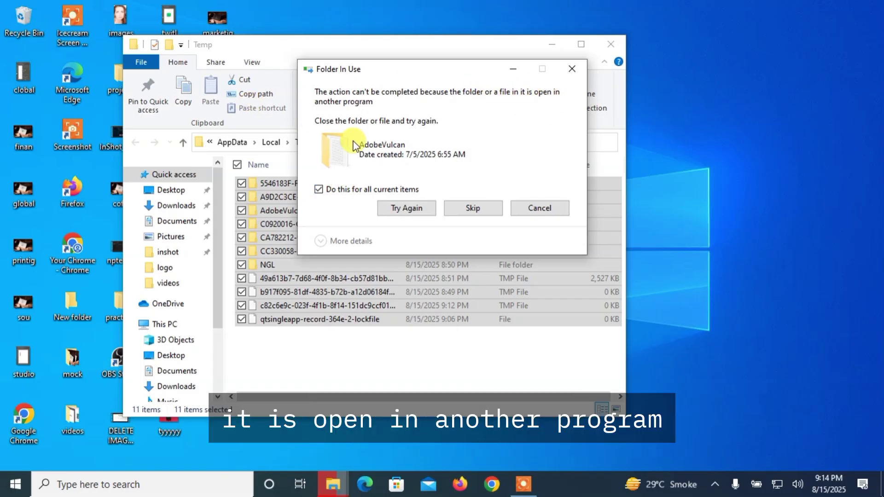
pyautogui.click(457, 213)
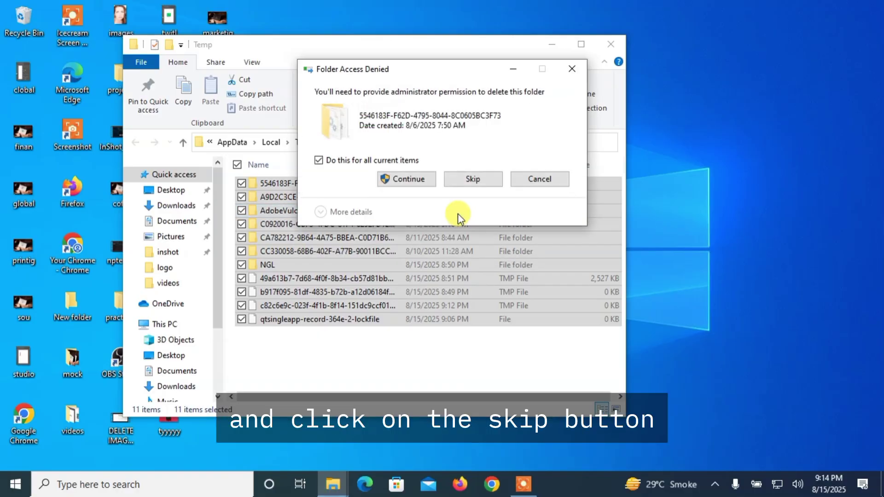
pyautogui.click(468, 182)
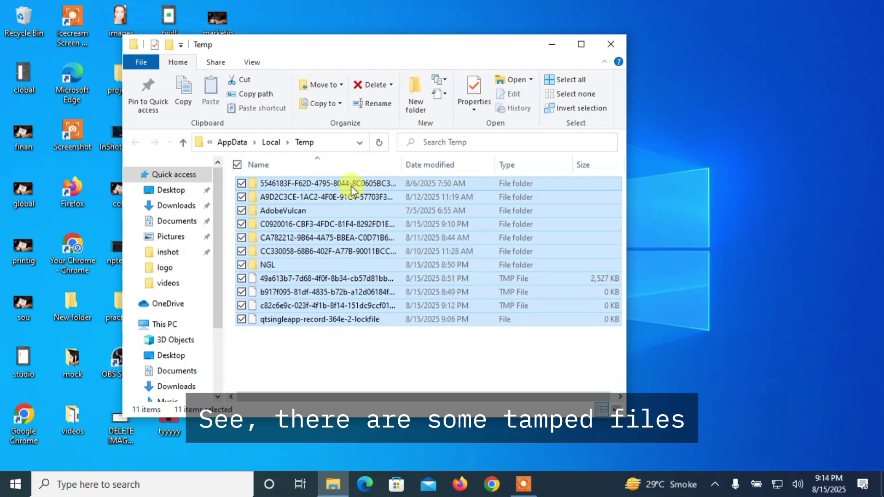
pyautogui.click(296, 363)
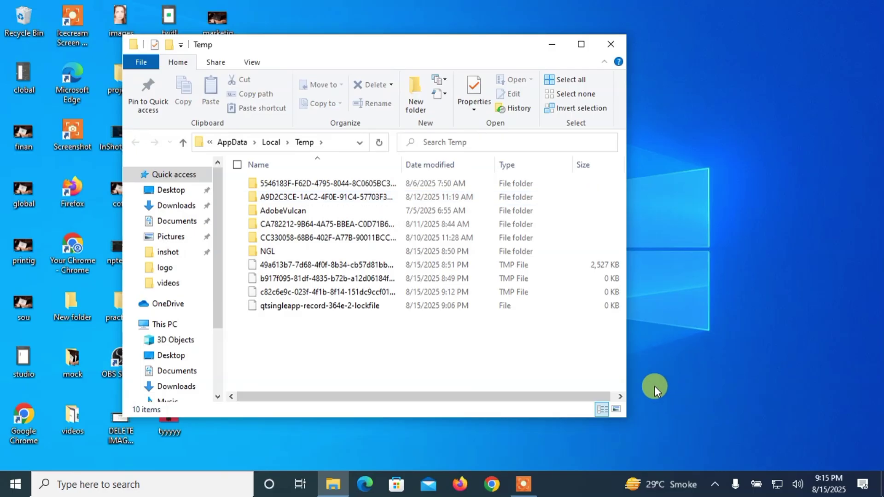
pyautogui.moveTo(622, 415); pyautogui.dragTo(687, 457)
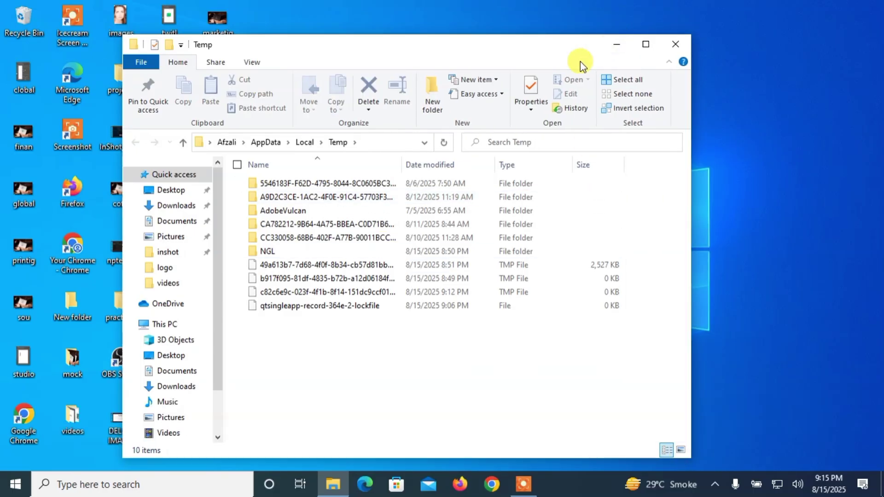
pyautogui.click(678, 44)
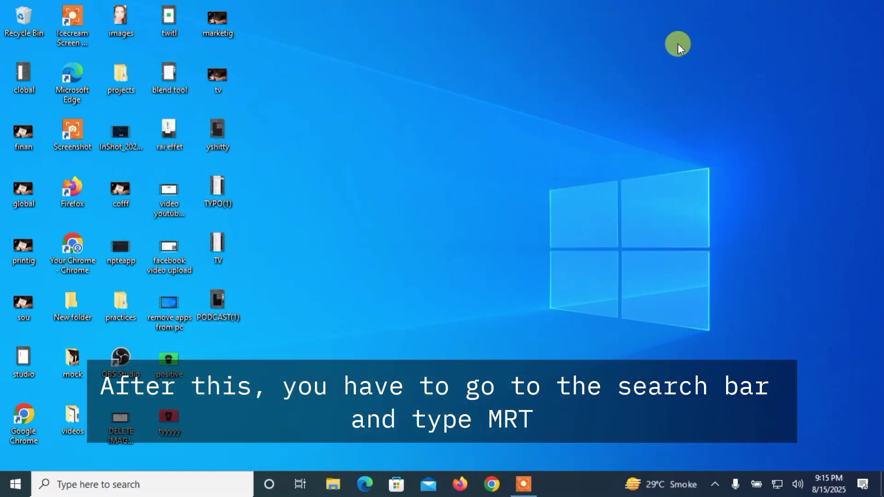
# - Try to start the Malicious Software Removal Tool by searching Windows for "mrt", and dismiss its message
pyautogui.click(81, 485)
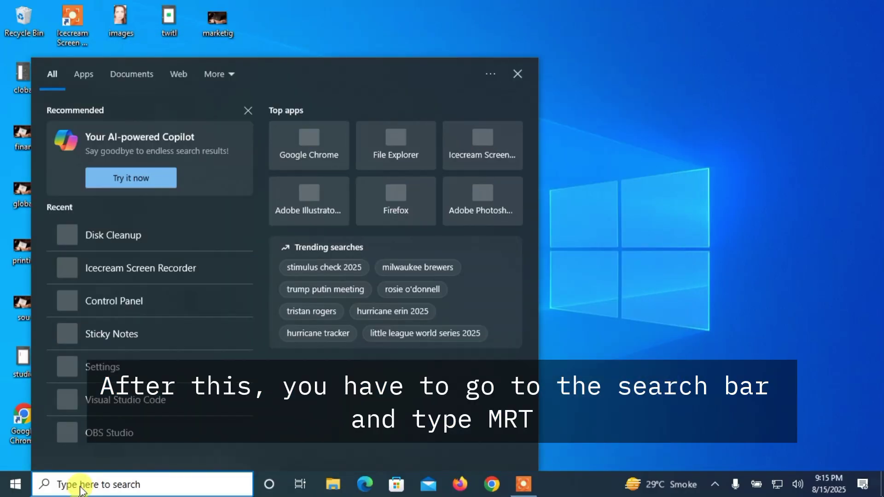
pyautogui.write('mrt')
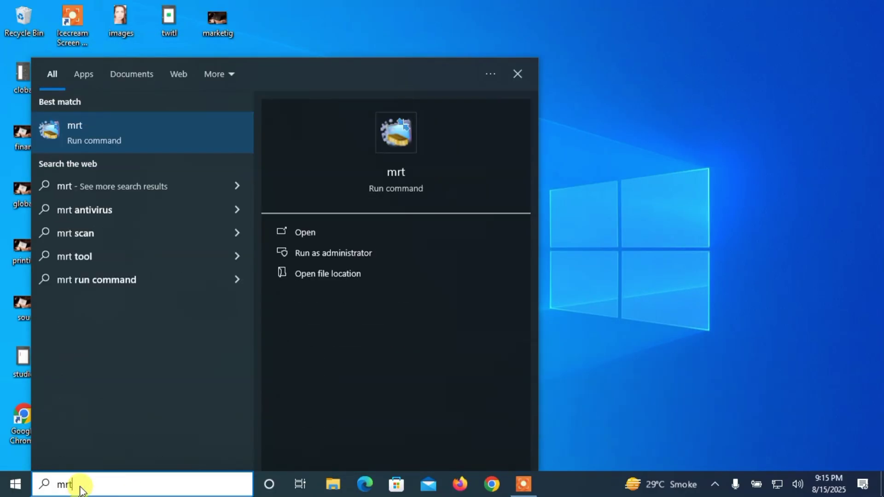
pyautogui.click(305, 235)
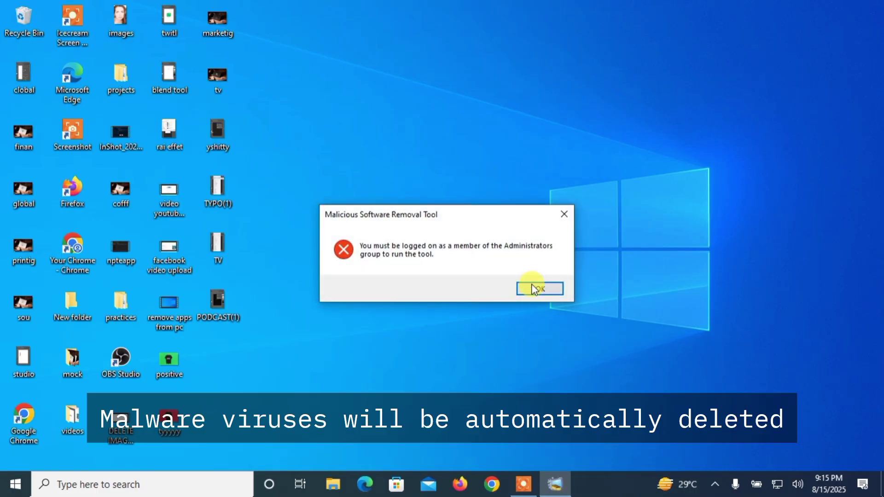
pyautogui.click(533, 288)
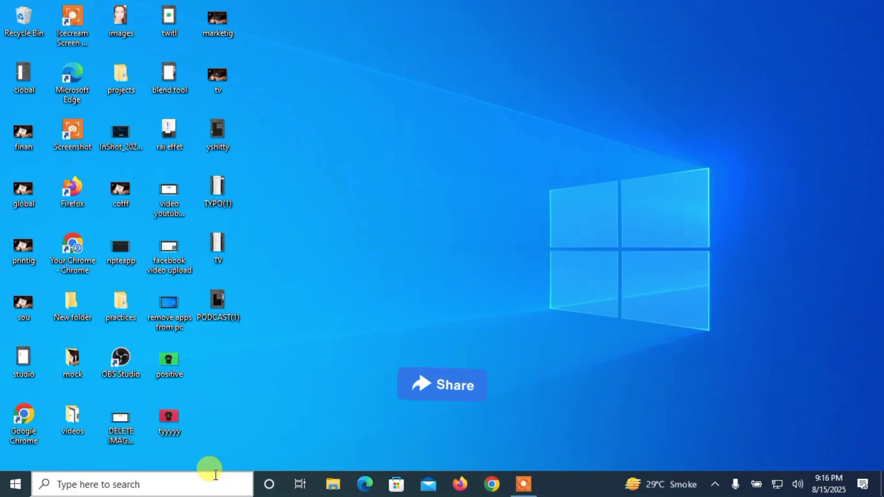
# - Search Windows for "mrt" again, launch the Malicious Software Removal Tool, and continue to its scan type choice
pyautogui.click(78, 491)
pyautogui.write('mrt')
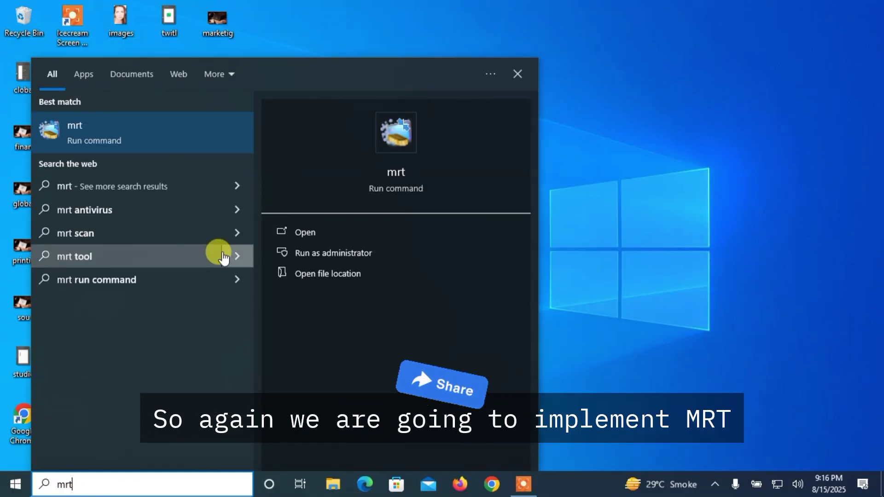
pyautogui.click(294, 238)
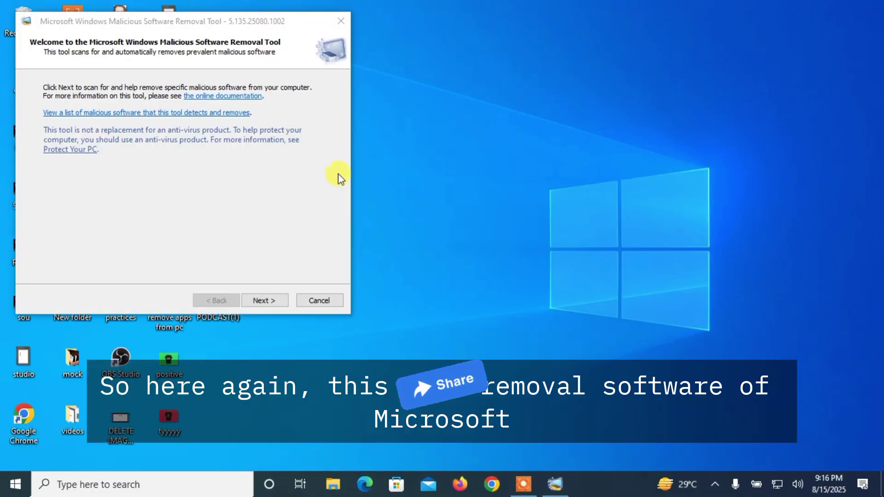
pyautogui.moveTo(186, 23); pyautogui.dragTo(434, 107)
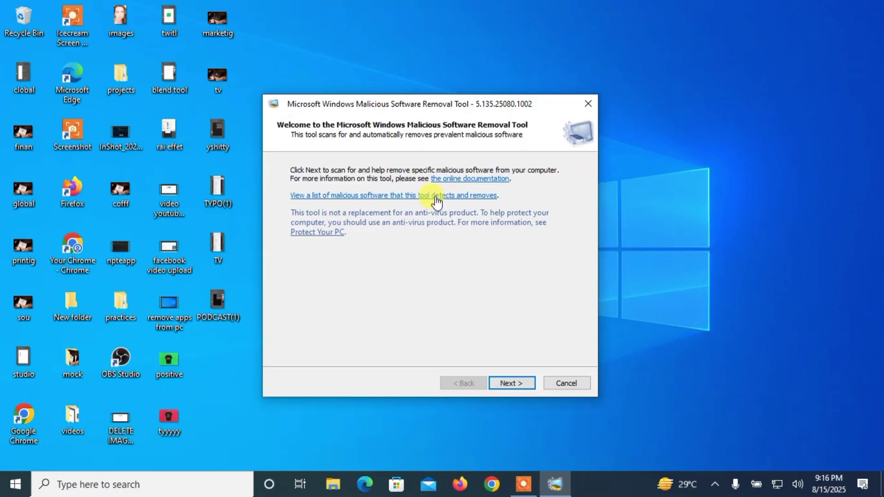
pyautogui.click(518, 382)
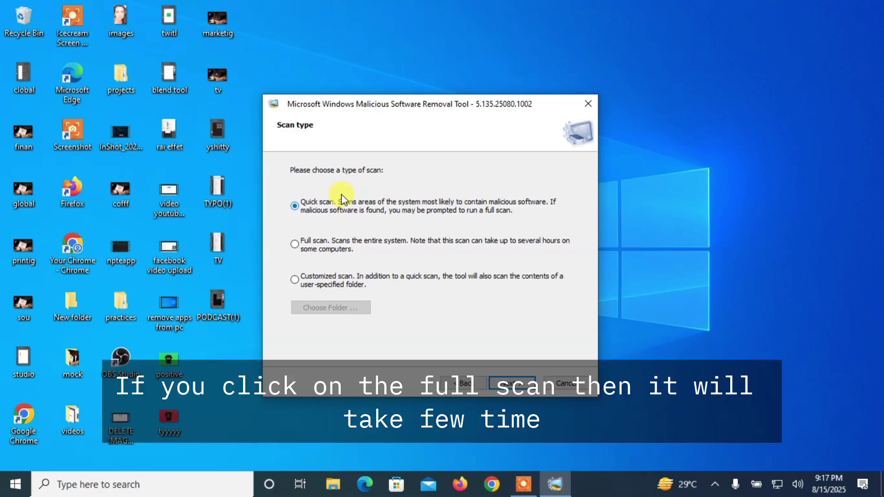
pyautogui.click(295, 244)
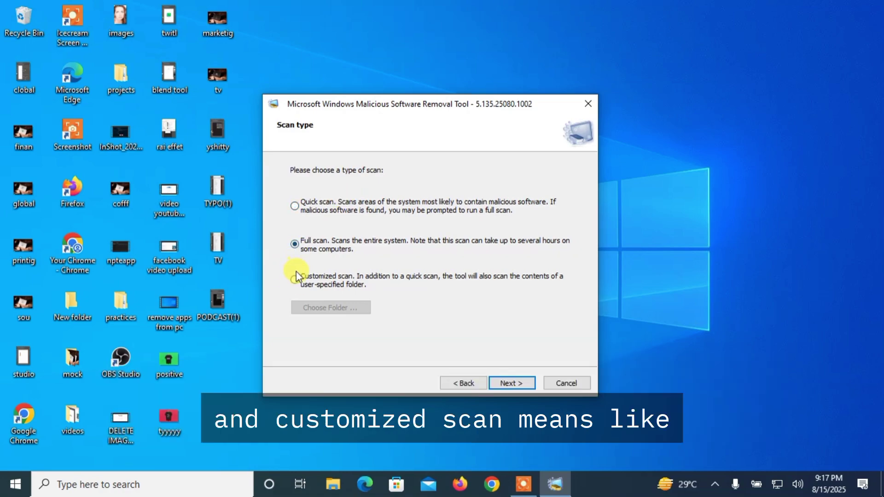
pyautogui.click(298, 286)
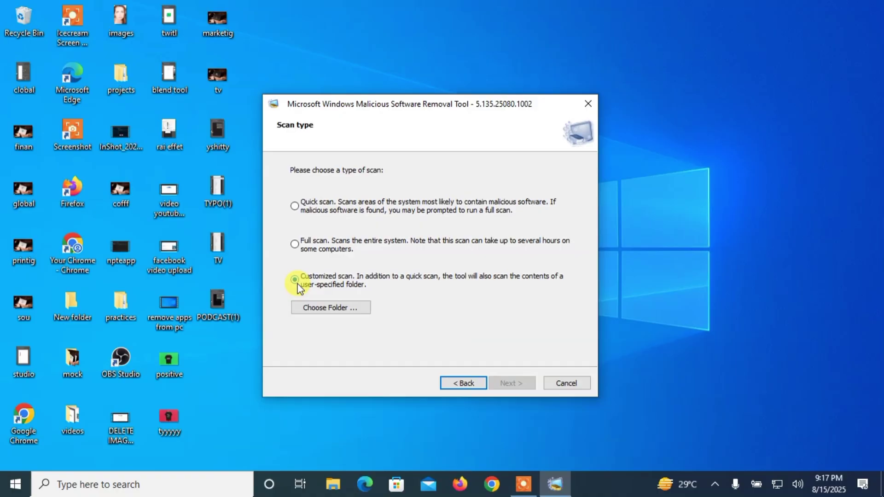
pyautogui.click(337, 308)
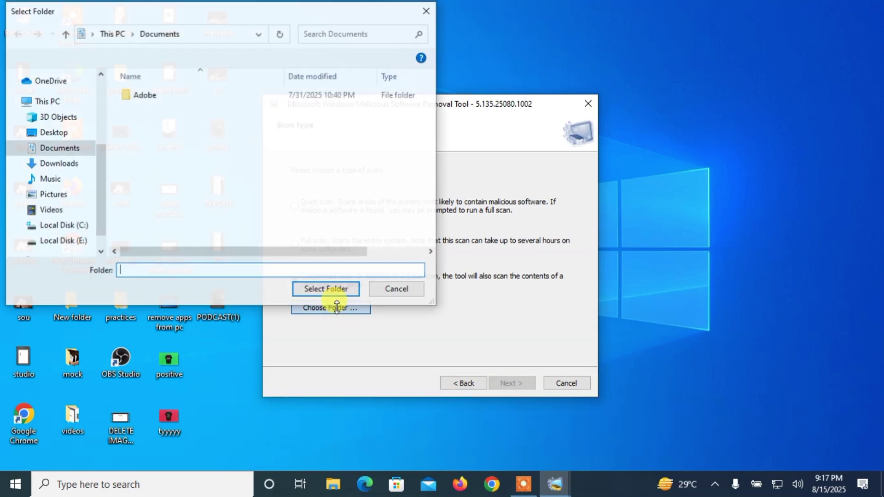
pyautogui.click(50, 138)
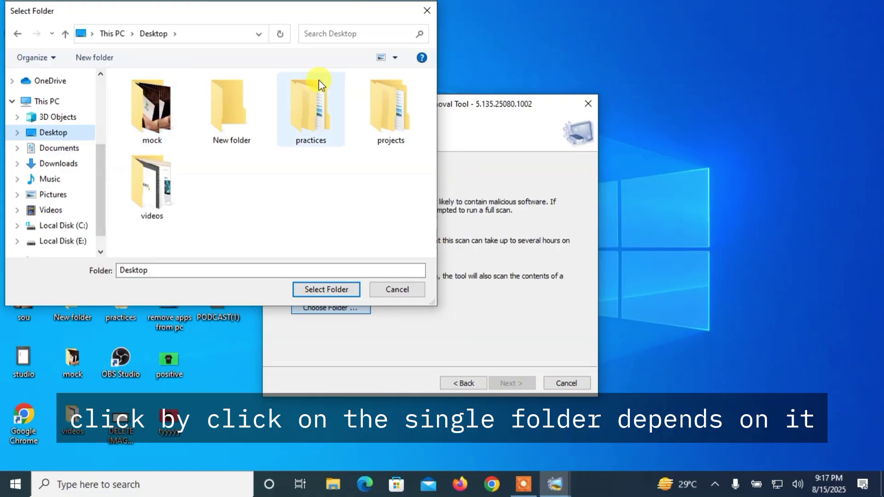
pyautogui.click(427, 10)
# - Select Quick scan as the scan type and start scanning the computer for malicious software
pyautogui.click(305, 200)
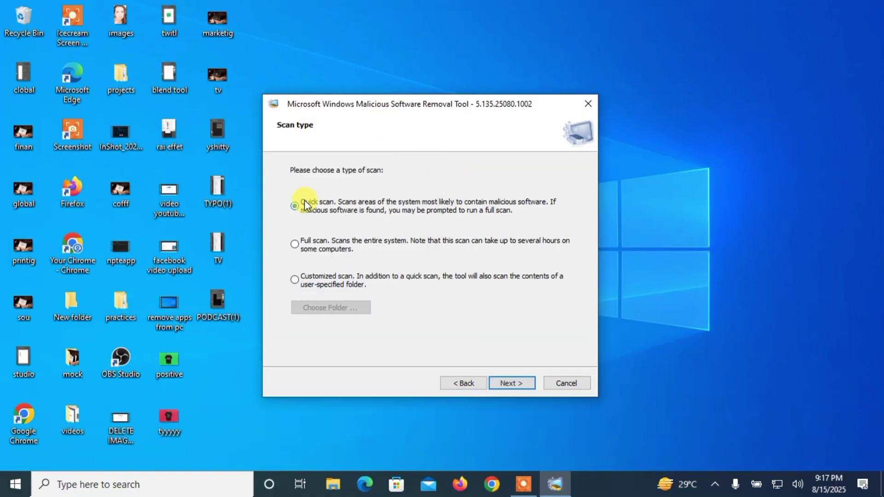
pyautogui.click(512, 384)
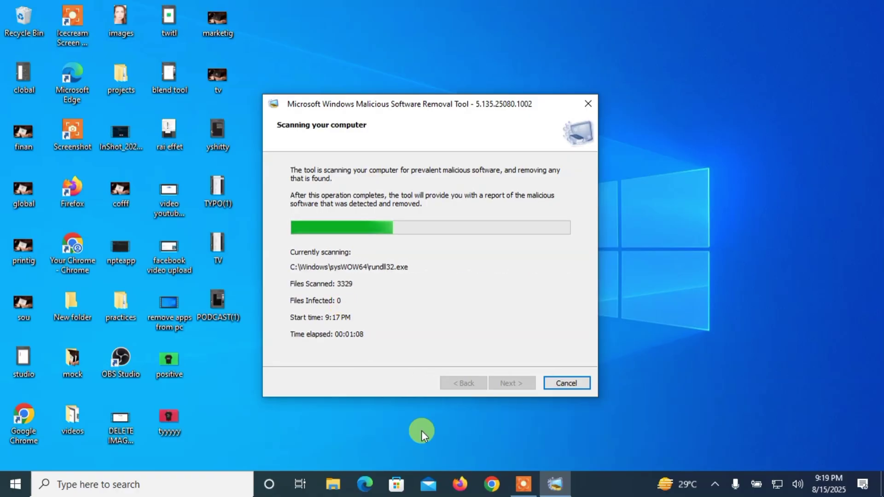
pyautogui.click(526, 488)
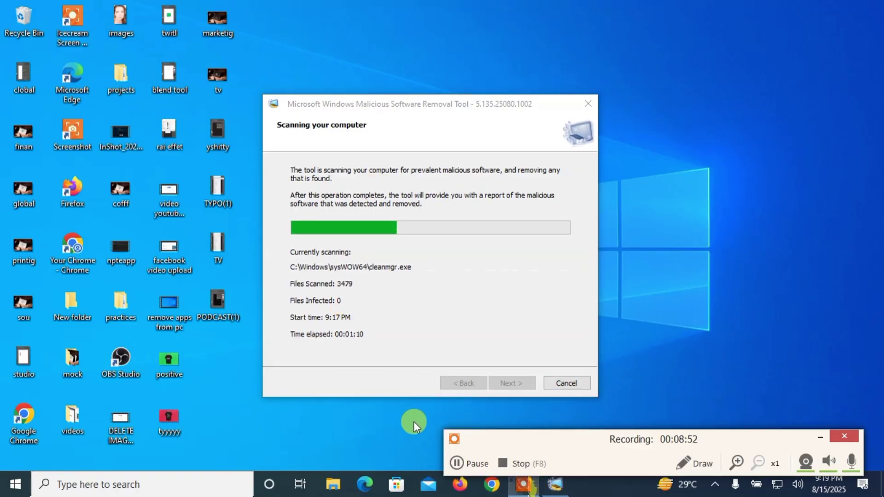
pyautogui.click(457, 463)
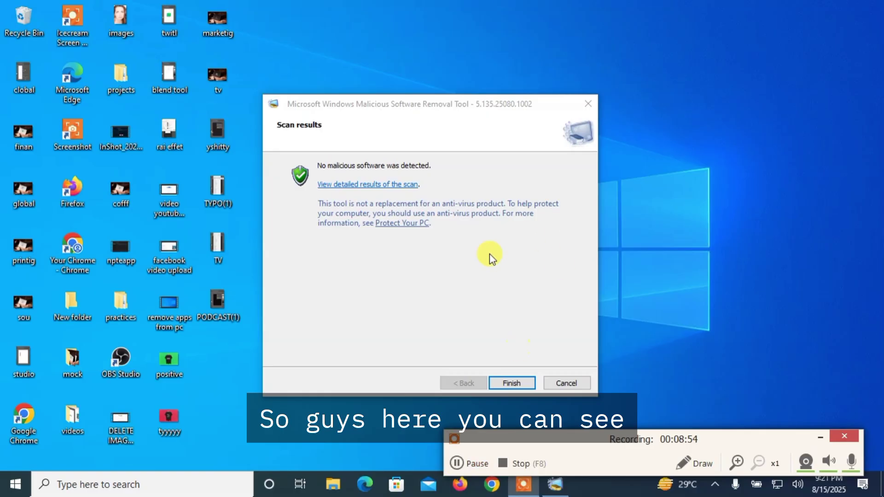
pyautogui.click(821, 442)
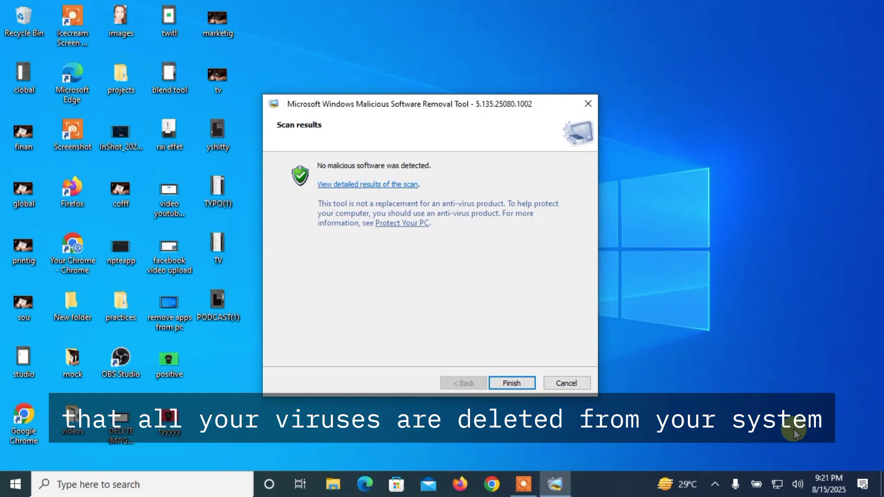